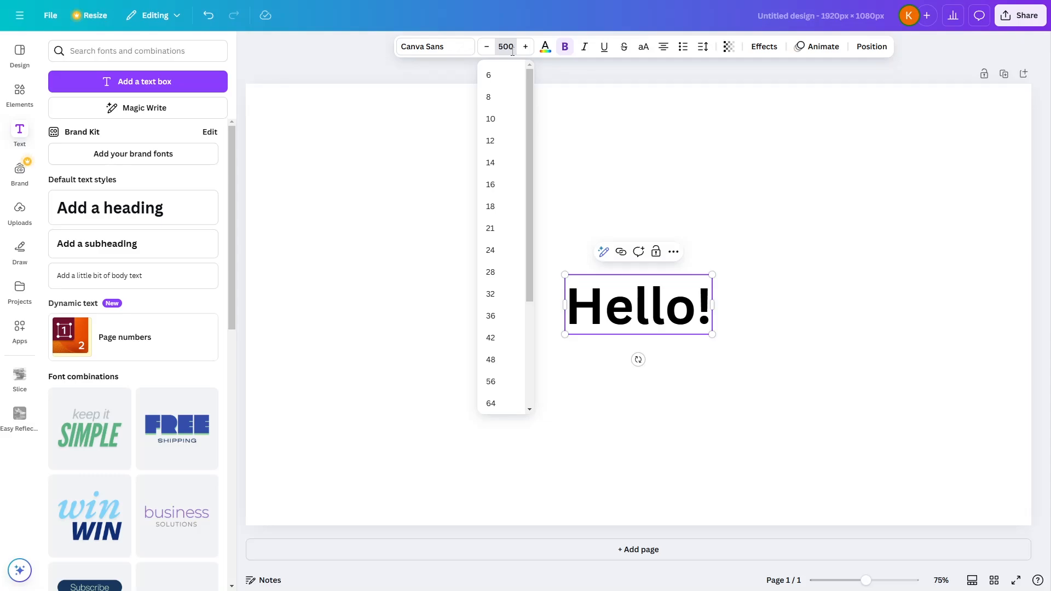
# Set the Hello! text to font size 450 and change its font to Avallon Alt
pyautogui.press('Return')
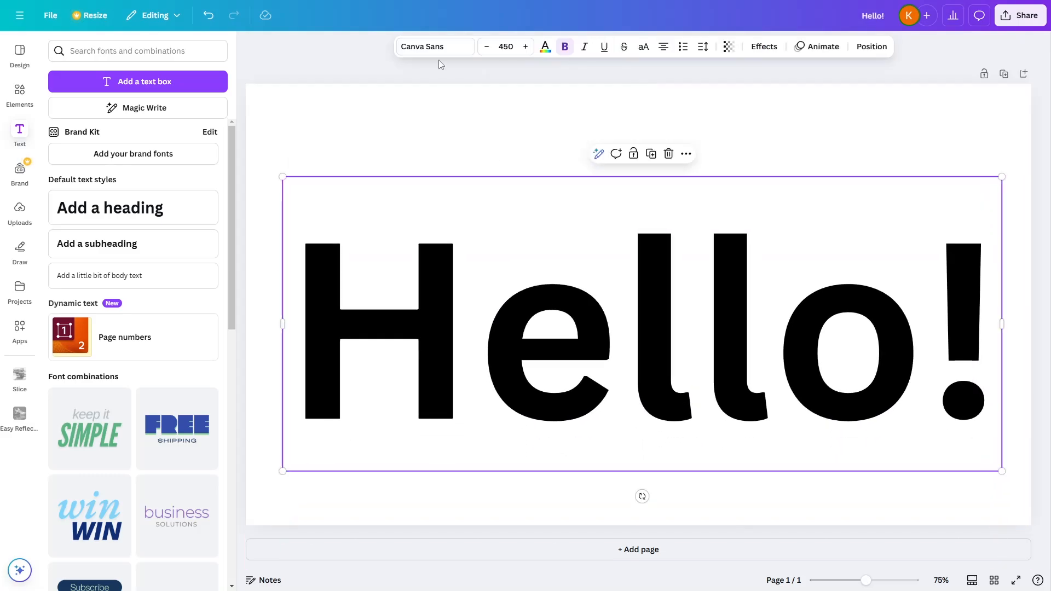
pyautogui.click(429, 46)
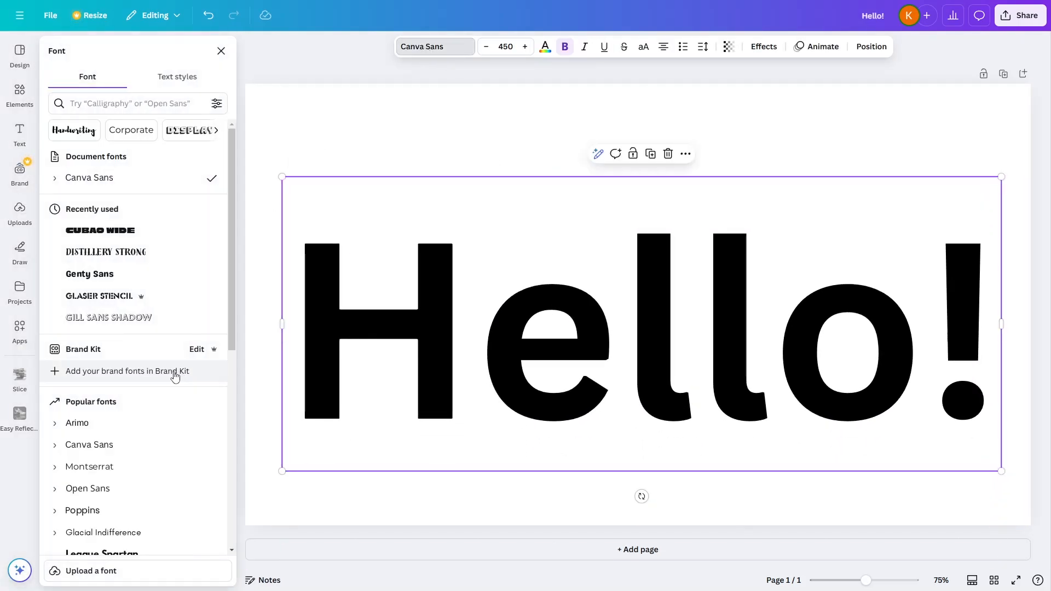
pyautogui.scroll(-10, 174, 376)
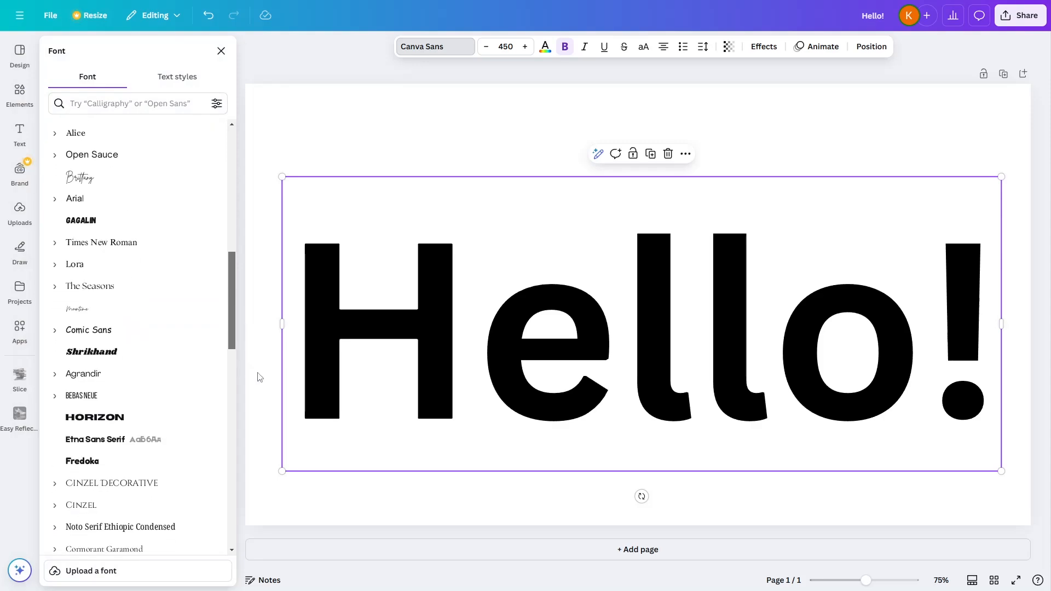
pyautogui.scroll(-10, 238, 376)
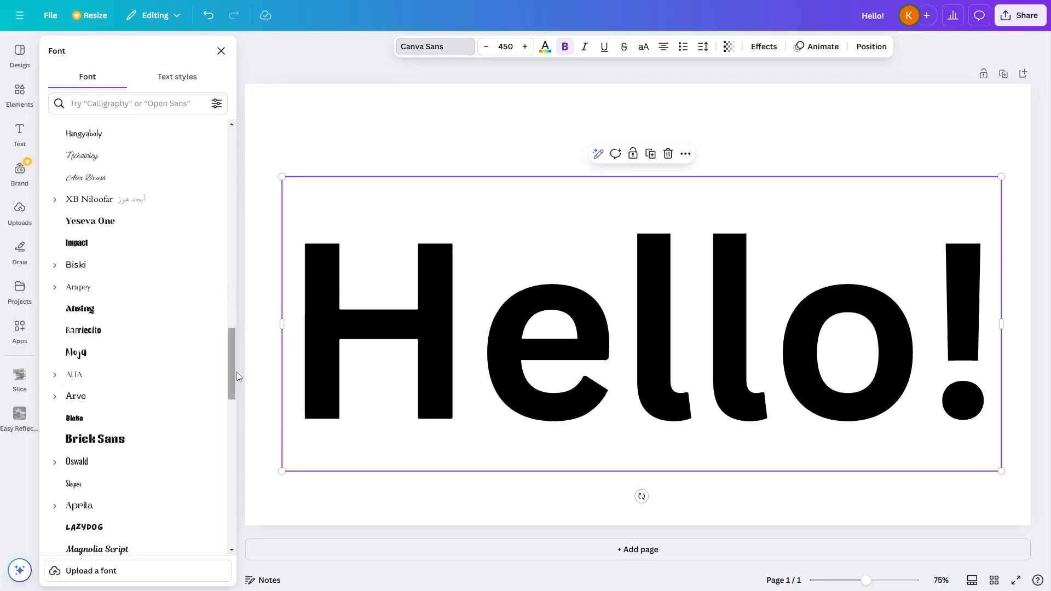
pyautogui.scroll(-5, 237, 372)
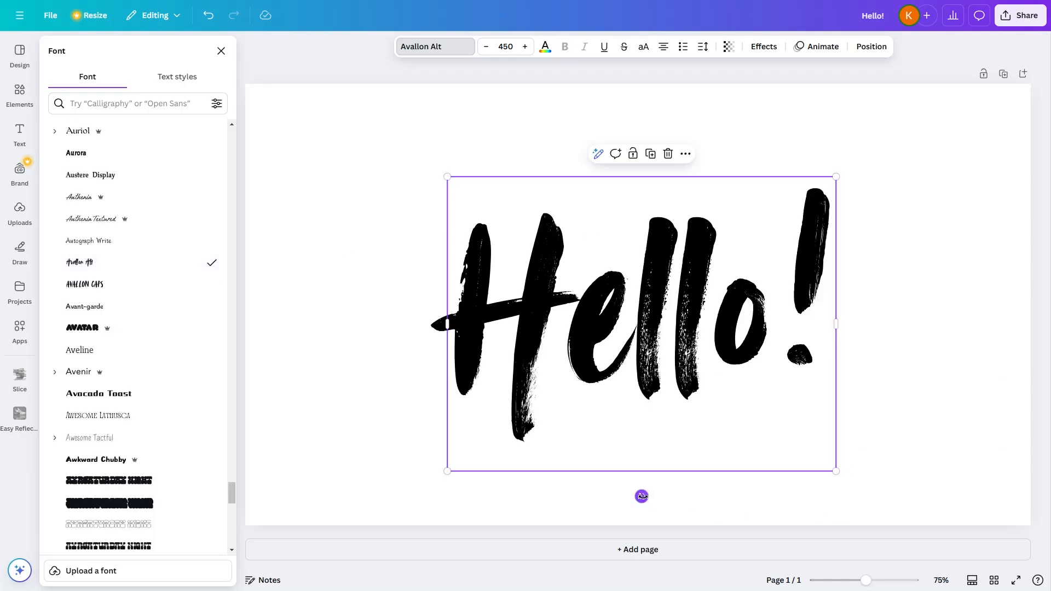
# Tilt the Hello! text slightly clockwise, enlarge it to about size 693 and position it so the lettering fills the page
pyautogui.moveTo(641, 496); pyautogui.dragTo(603, 491)
pyautogui.moveTo(487, 133); pyautogui.dragTo(345, 33)
pyautogui.moveTo(590, 219); pyautogui.dragTo(624, 335)
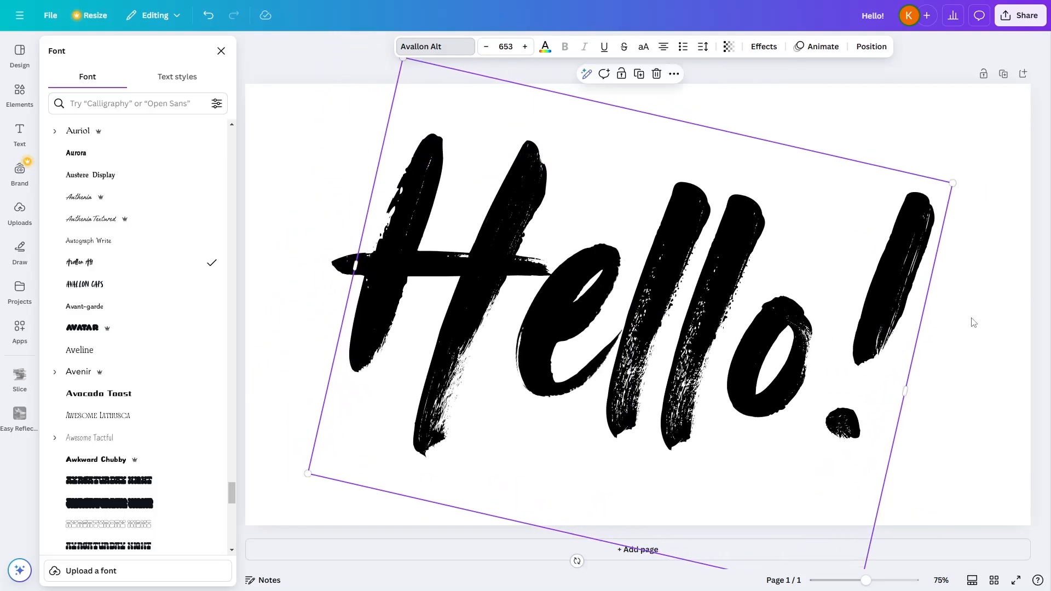
pyautogui.moveTo(952, 183); pyautogui.dragTo(991, 165)
pyautogui.moveTo(731, 318); pyautogui.dragTo(730, 325)
pyautogui.click(910, 99)
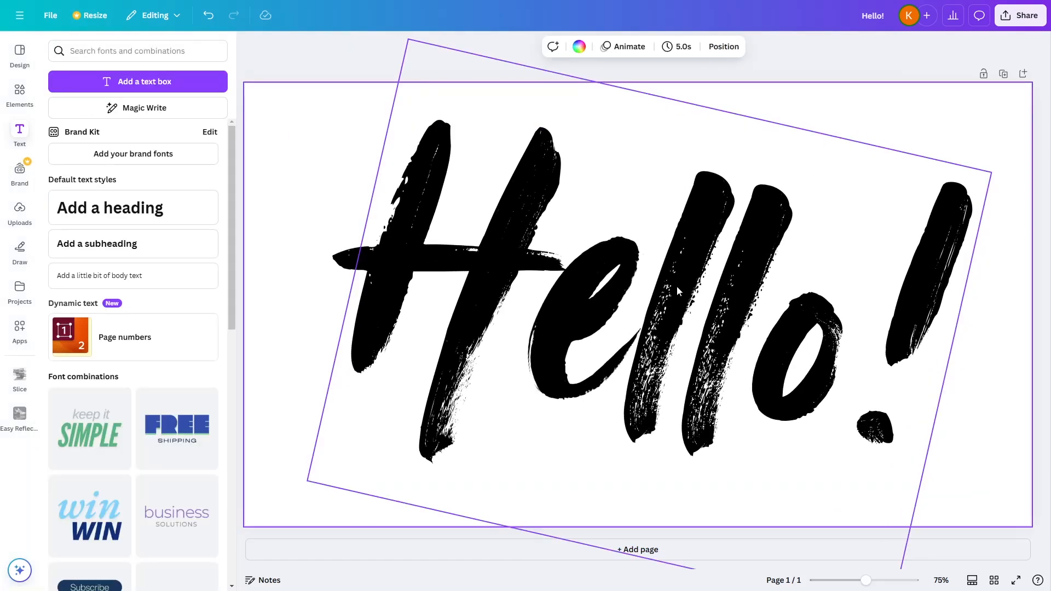
# Apply the Hollow effect to the Hello! text with a thickness of 1
pyautogui.click(751, 275)
pyautogui.click(372, 163)
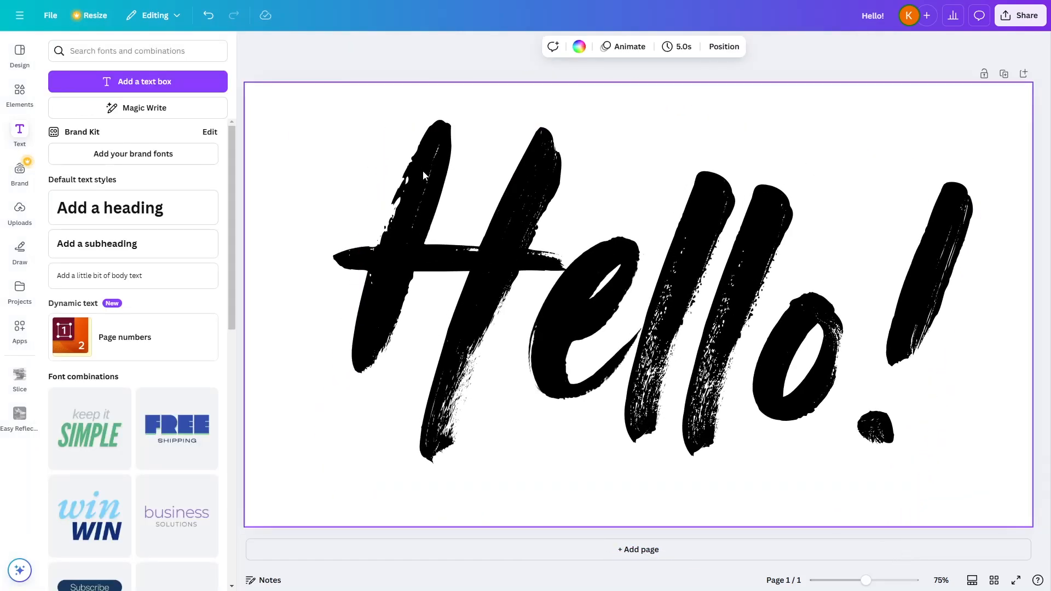
pyautogui.click(434, 185)
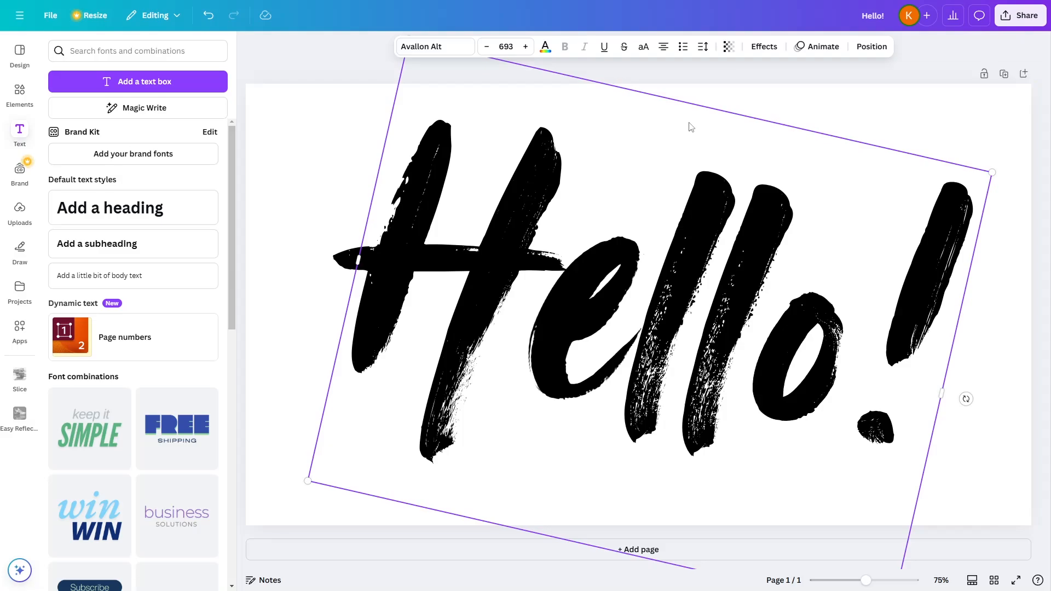
pyautogui.click(767, 49)
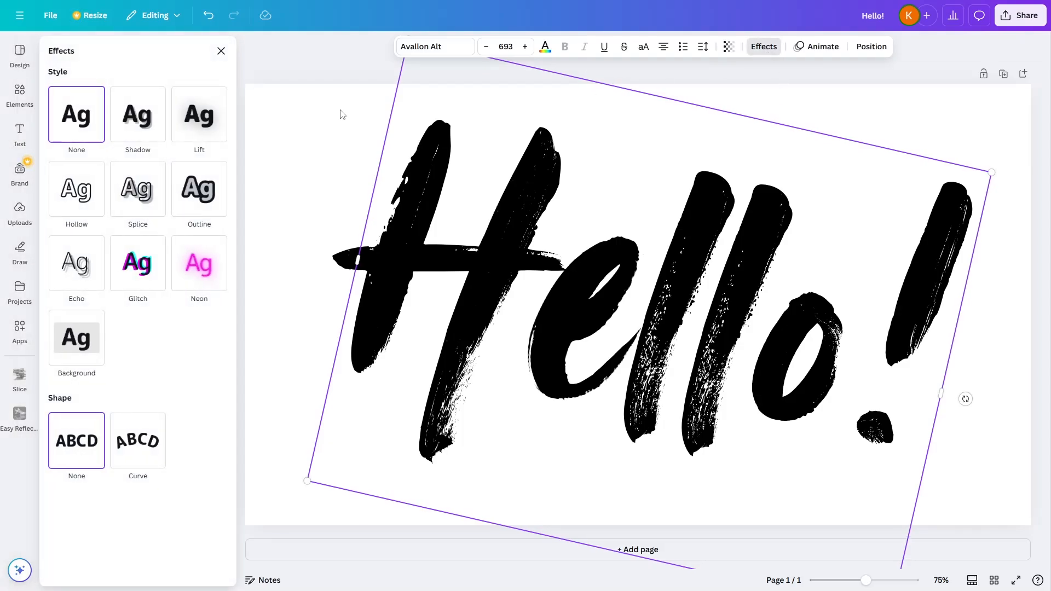
pyautogui.click(77, 191)
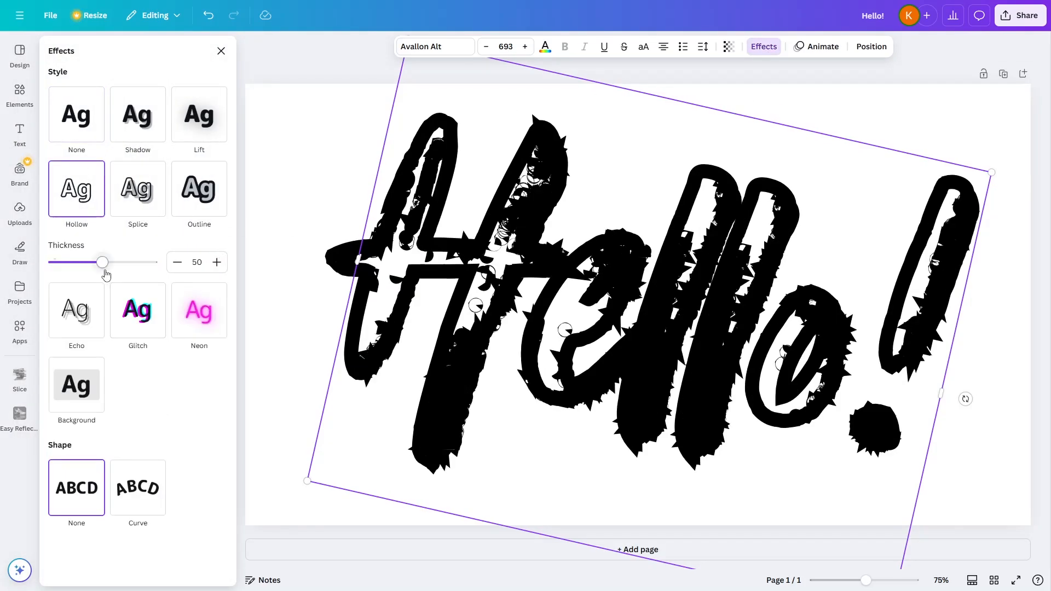
pyautogui.moveTo(103, 264); pyautogui.dragTo(51, 273)
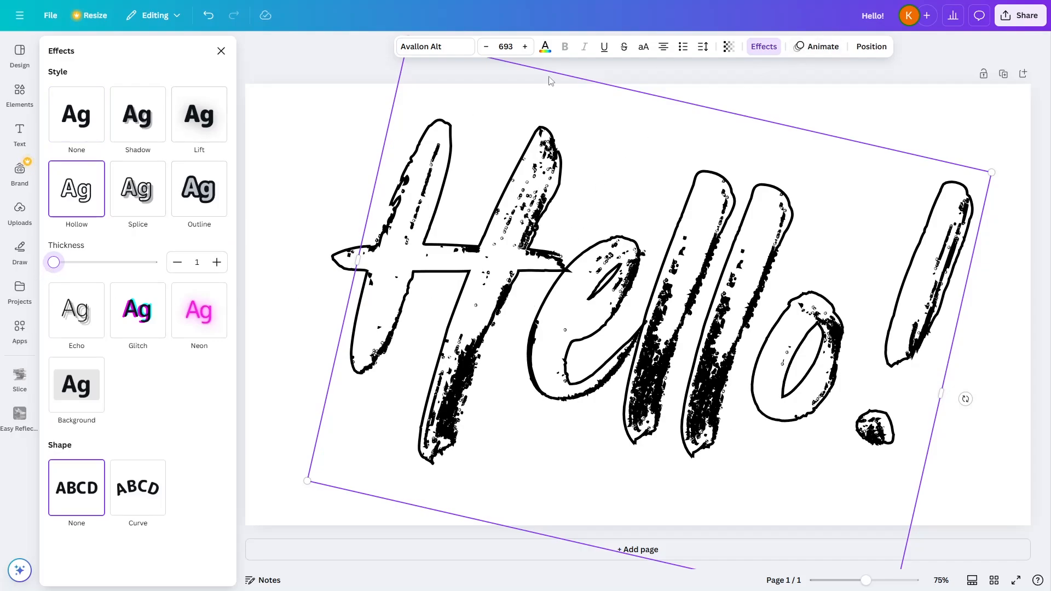
# Change the colour of the hollow Hello! text to white
pyautogui.click(547, 48)
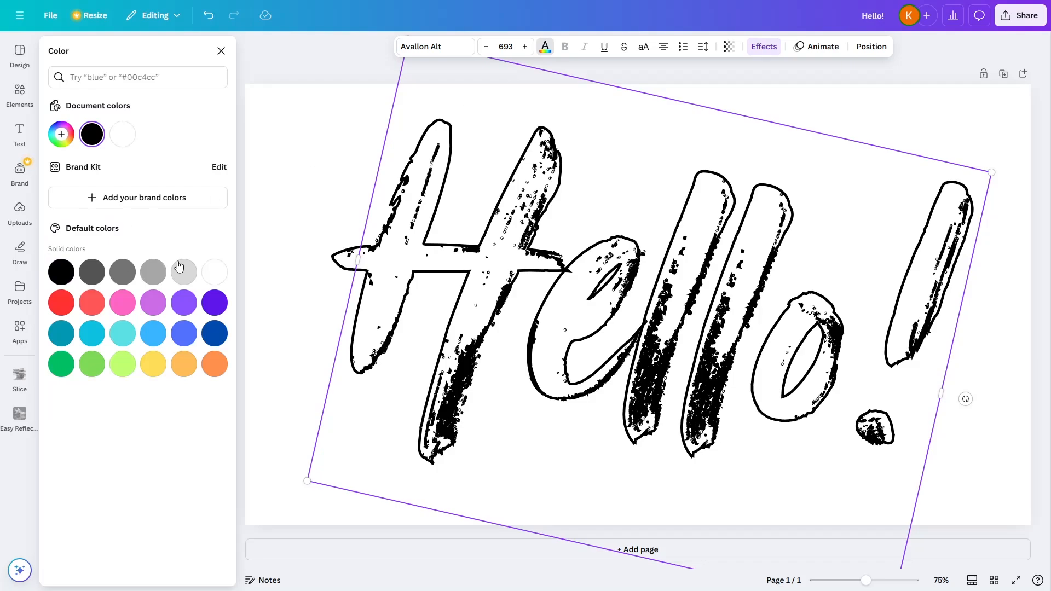
pyautogui.click(214, 272)
pyautogui.click(331, 193)
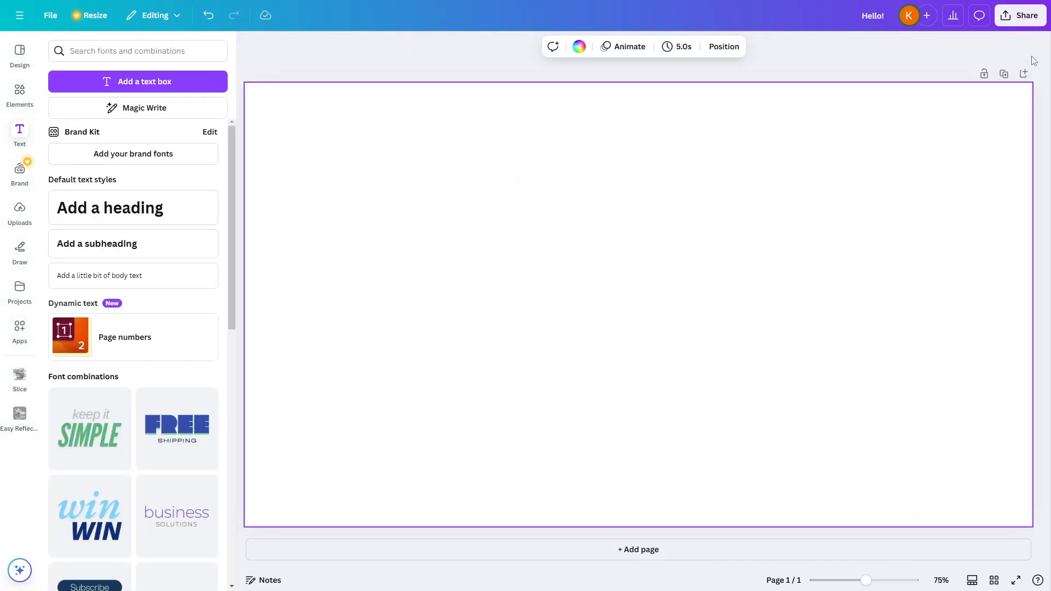
# Download the design with the hollow white text as a PNG with a transparent background
pyautogui.click(1030, 21)
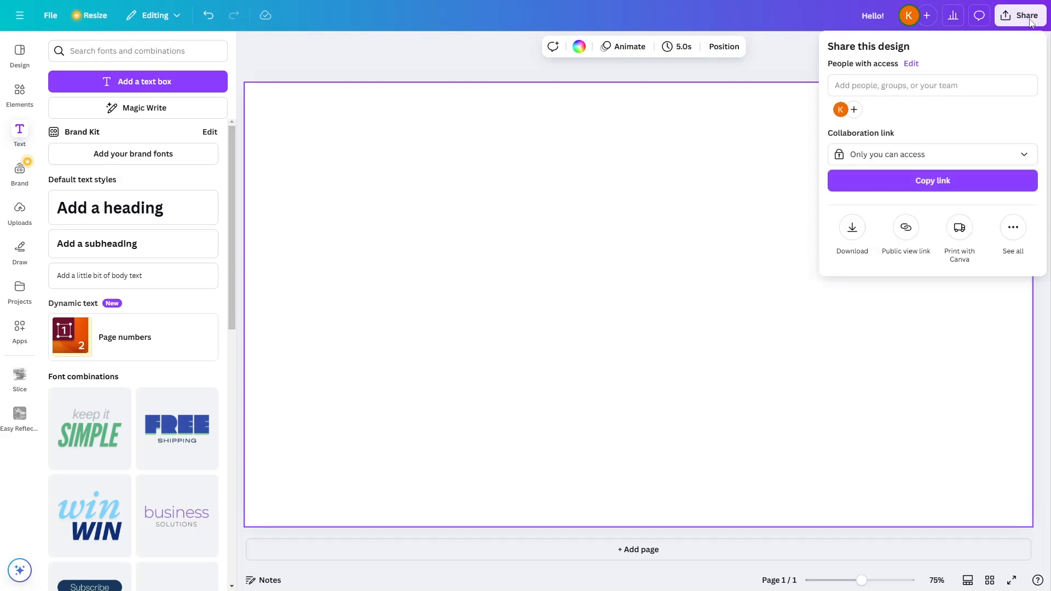
pyautogui.click(852, 227)
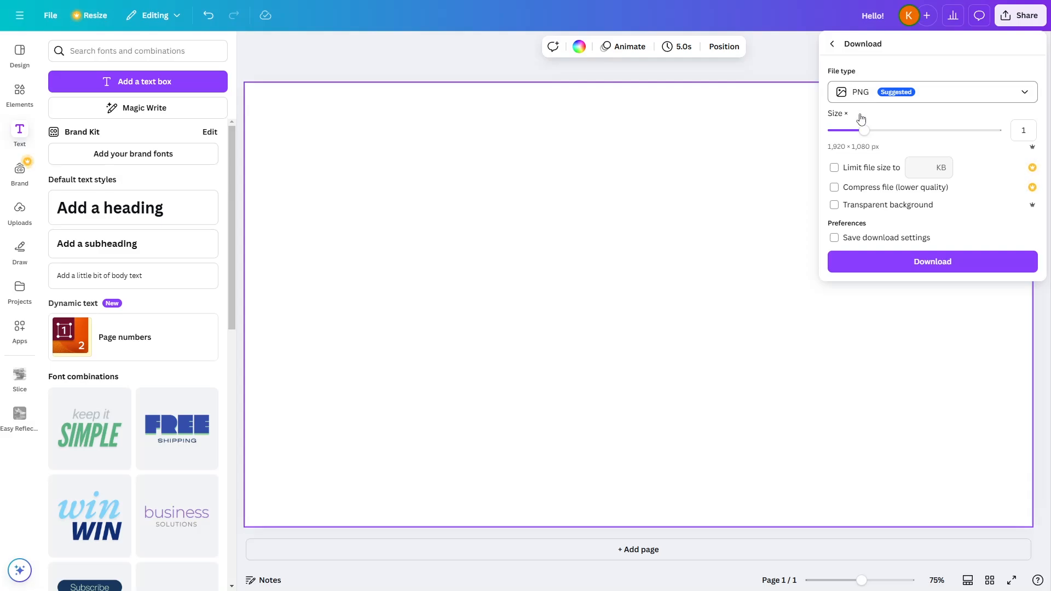
pyautogui.click(834, 205)
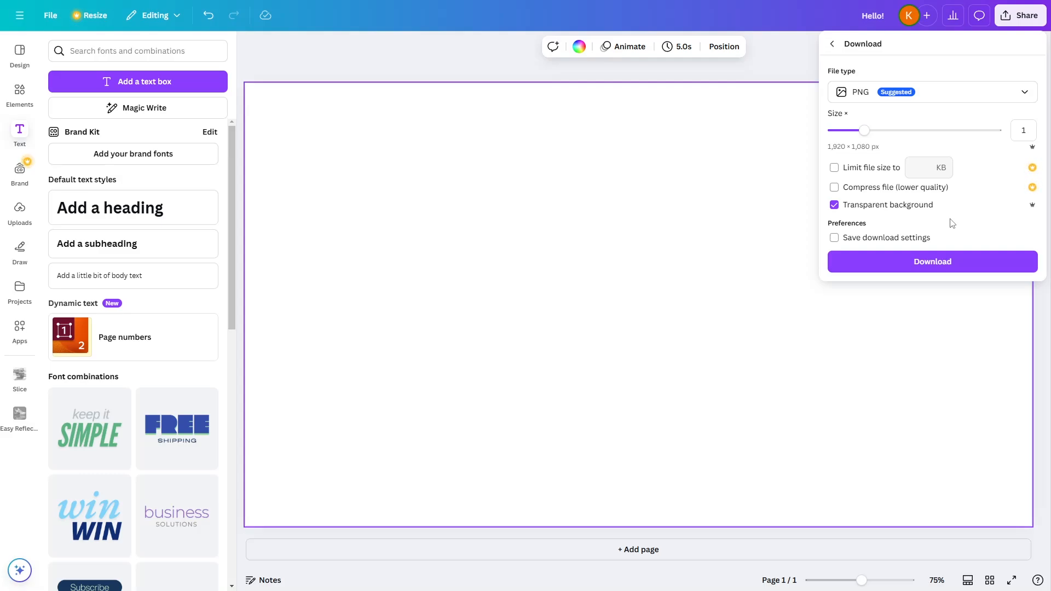
pyautogui.click(915, 265)
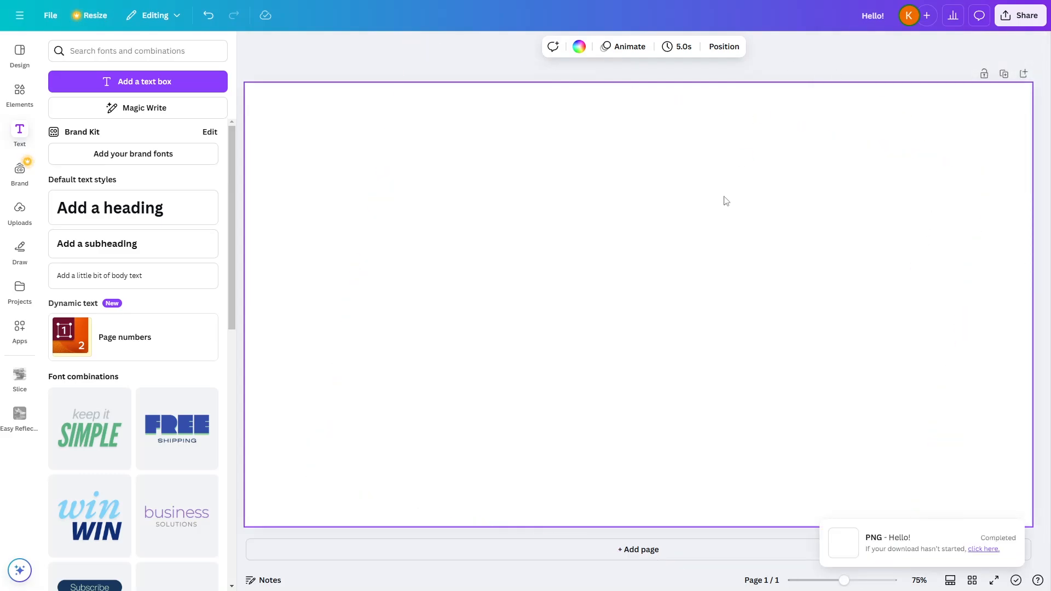
# Remove the Hollow effect from the Hello! text by setting its effect style to None
pyautogui.click(712, 246)
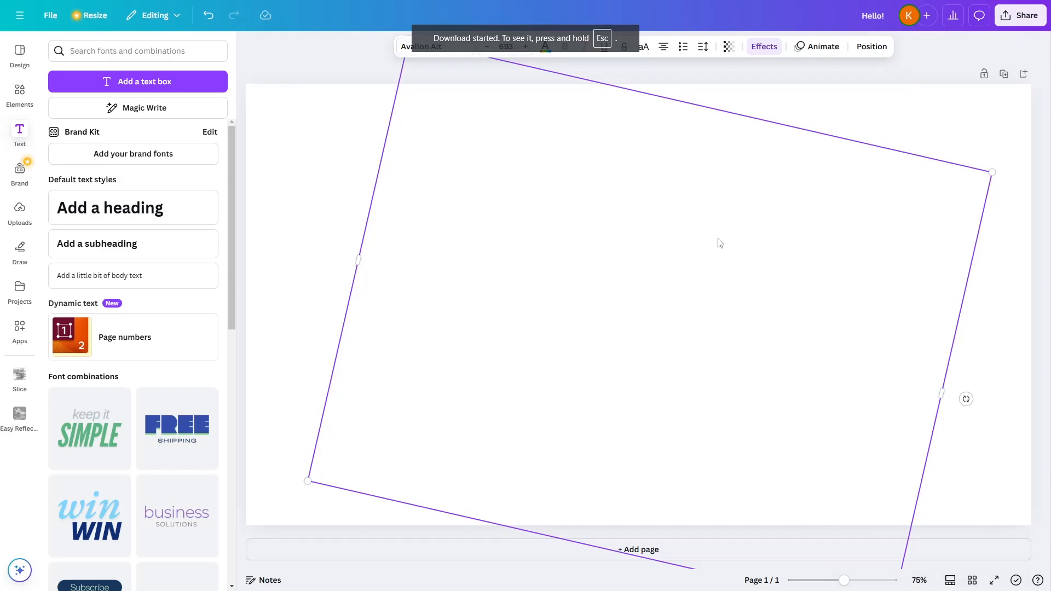
pyautogui.click(764, 46)
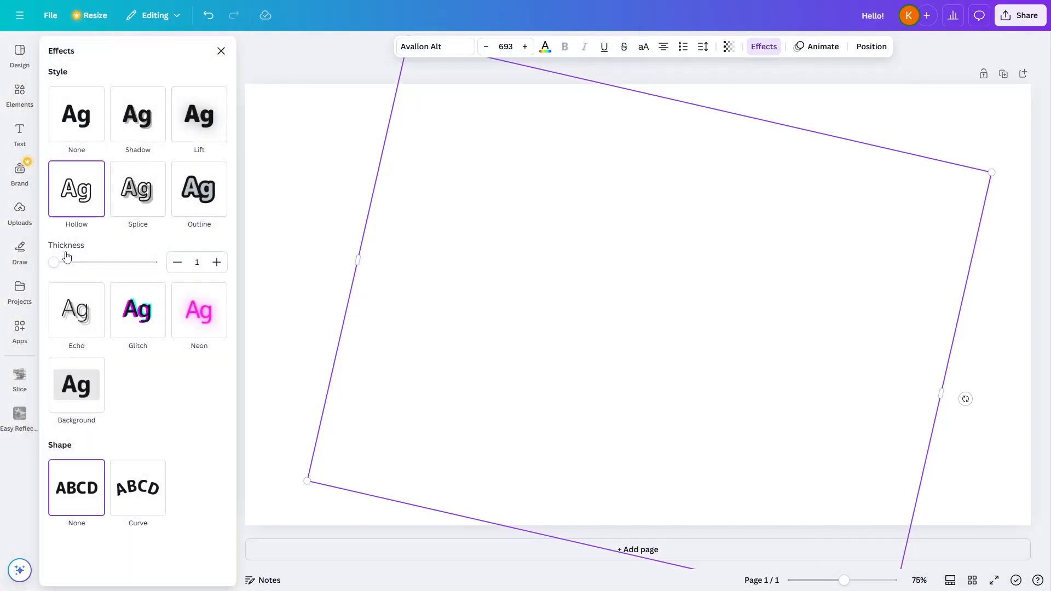
pyautogui.click(77, 123)
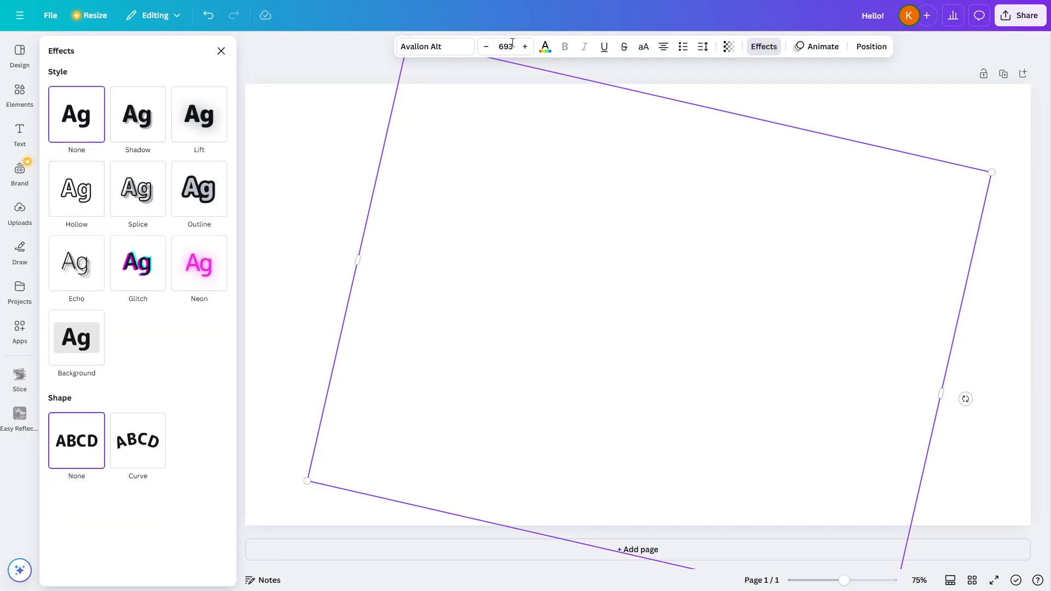
# Try the solid Hello! text in blue and return its colour to white
pyautogui.click(545, 45)
pyautogui.click(184, 333)
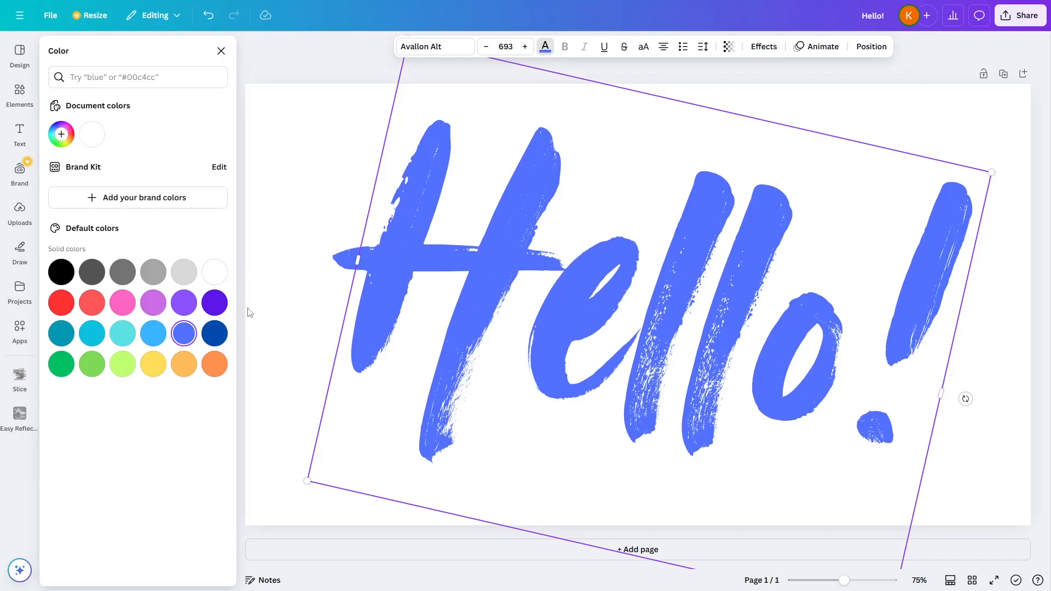
pyautogui.click(215, 272)
# Download the design with the solid white text as a second PNG with a transparent background
pyautogui.click(1013, 24)
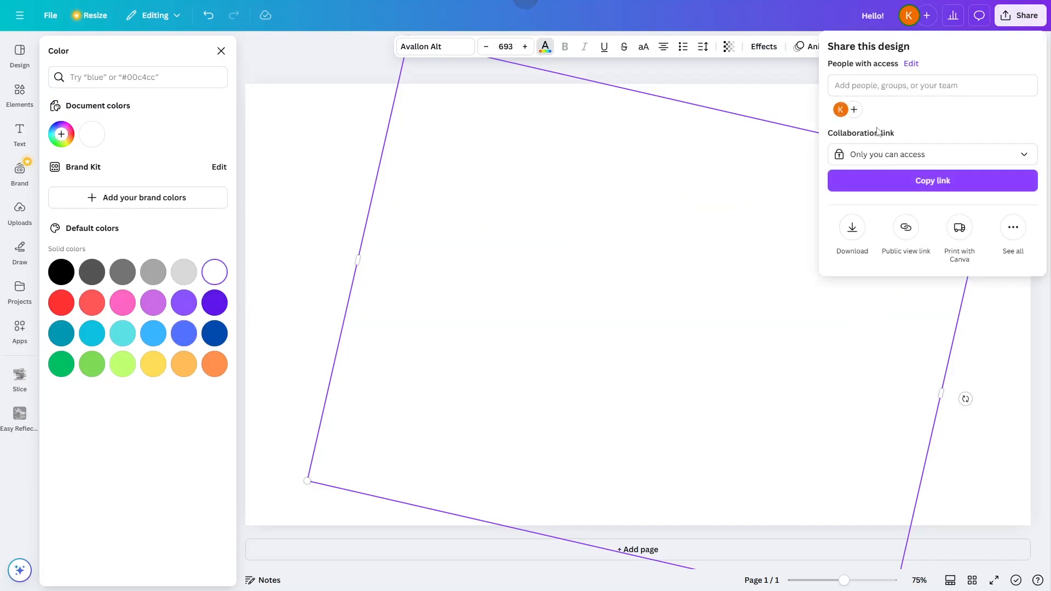
pyautogui.click(849, 229)
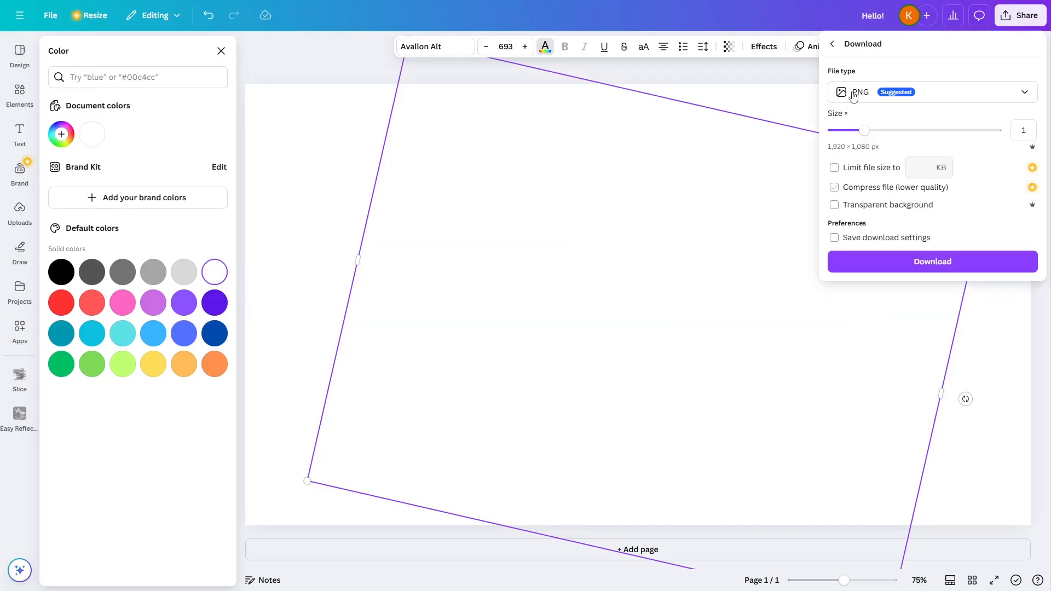
pyautogui.click(835, 207)
pyautogui.click(908, 262)
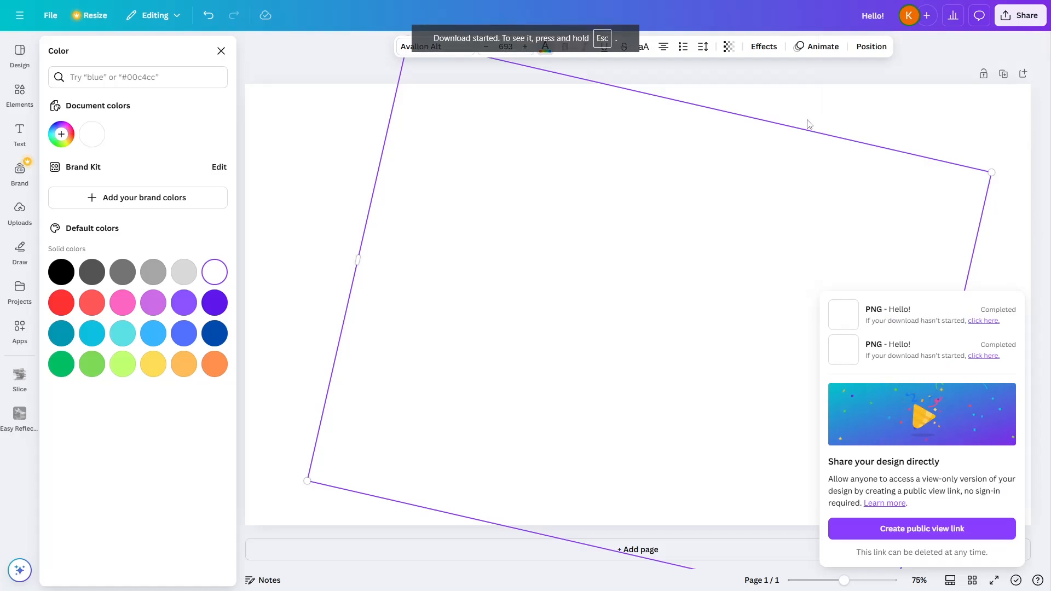
# Delete the Hello! text from the page
pyautogui.click(716, 213)
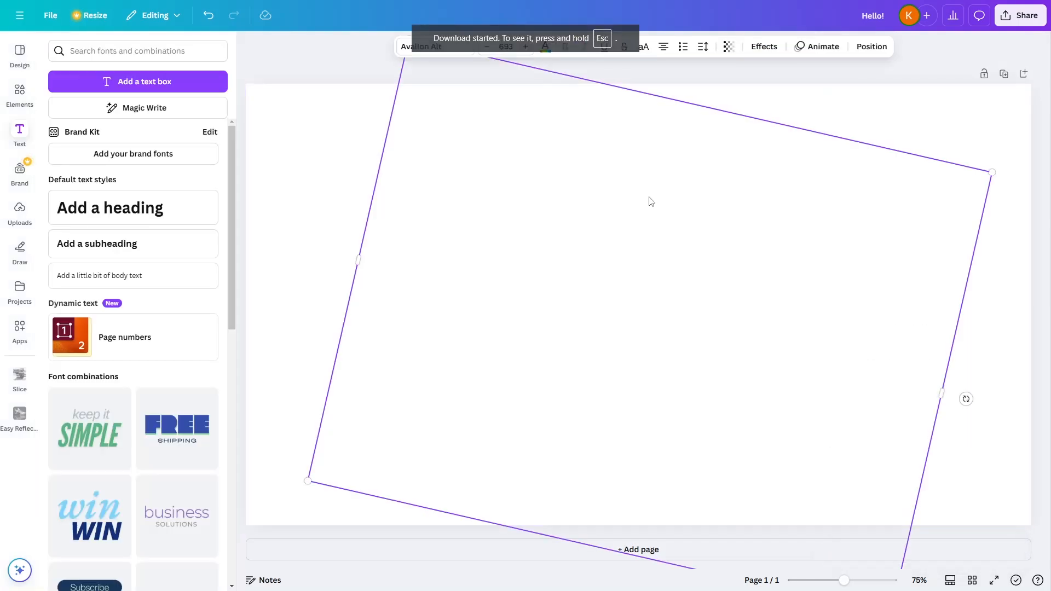
pyautogui.click(311, 119)
# Upload both downloaded images, "Hello!" and "Hello! (1)", from the Downloads folder
pyautogui.click(15, 218)
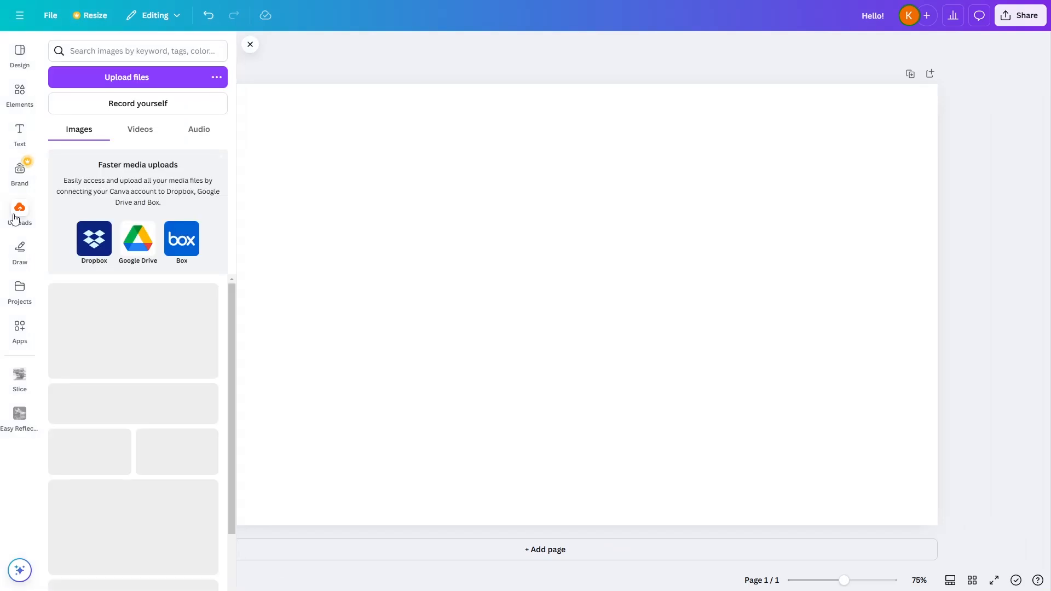
pyautogui.click(136, 77)
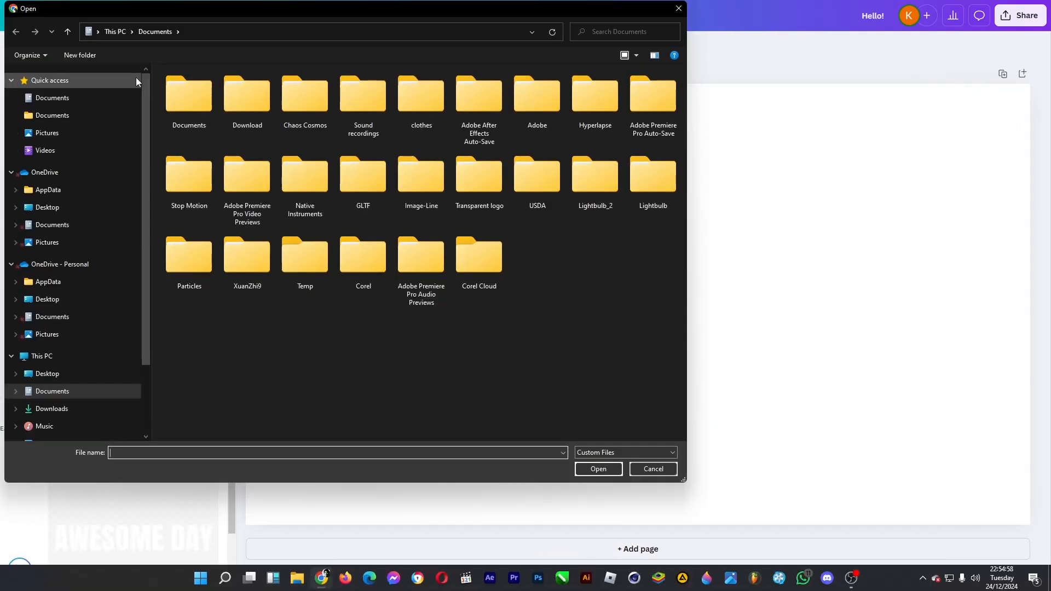
pyautogui.click(65, 411)
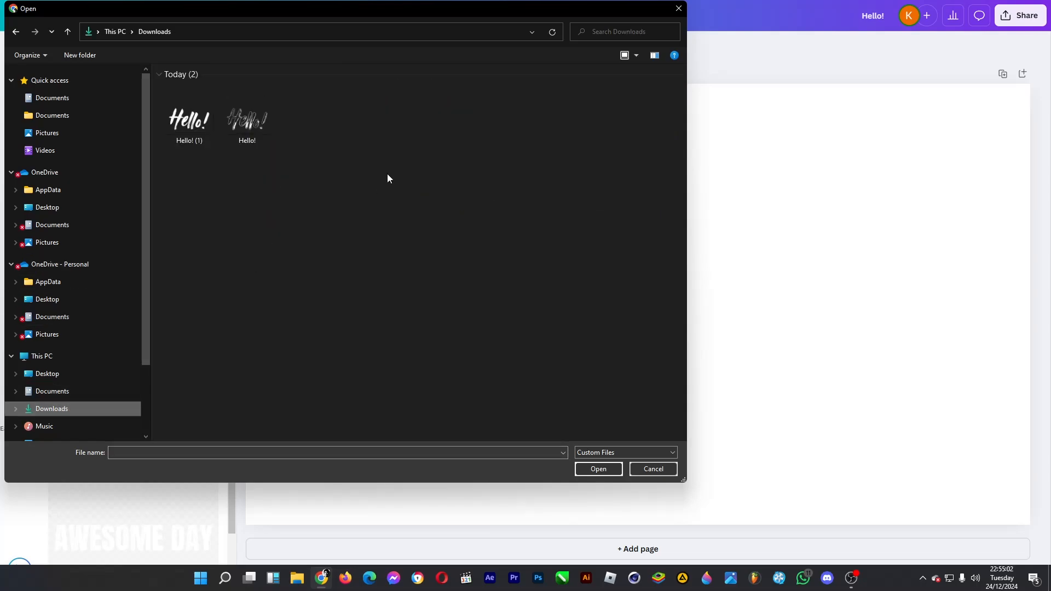
pyautogui.moveTo(360, 198); pyautogui.dragTo(188, 114)
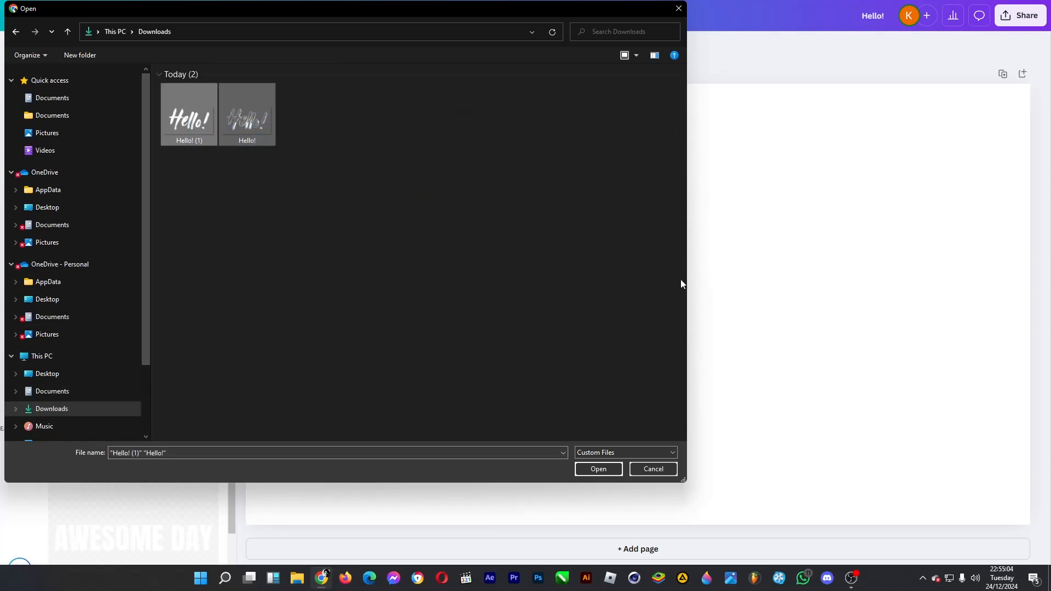
pyautogui.click(598, 469)
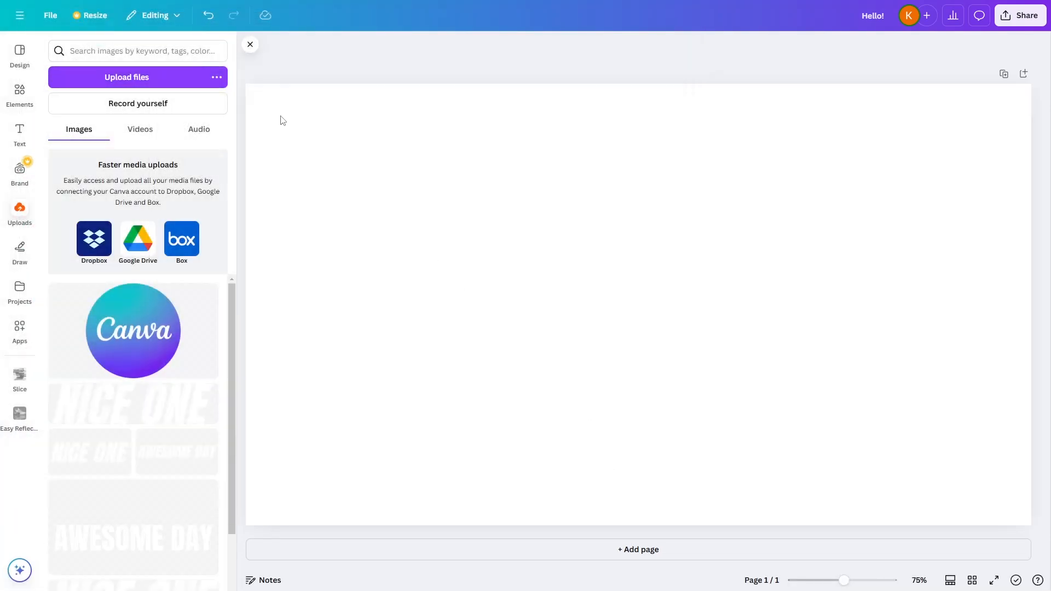
# Change the page background to solid light purple from the default colours
pyautogui.click(407, 159)
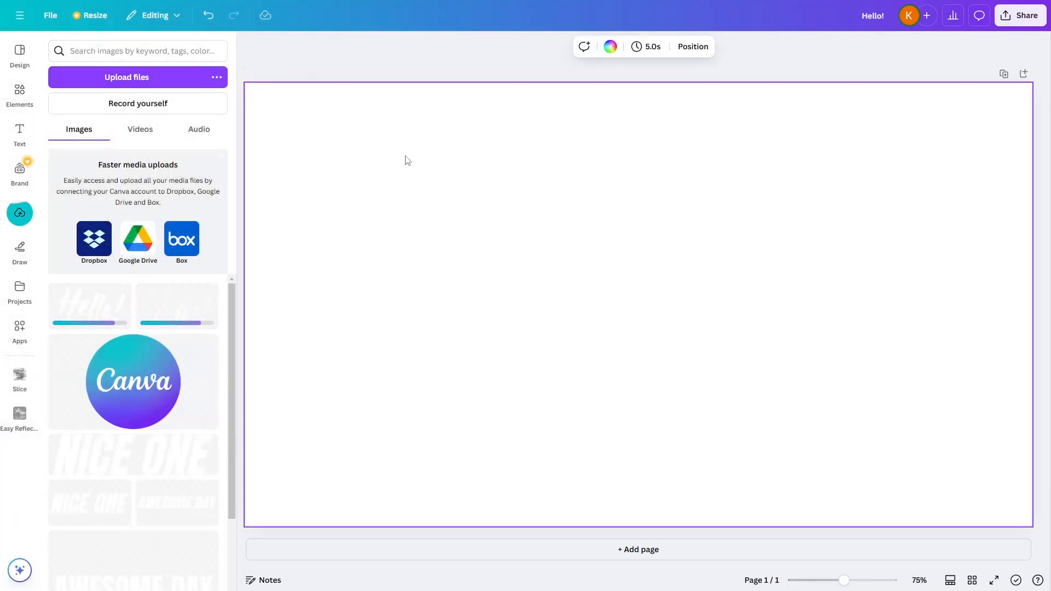
pyautogui.click(611, 48)
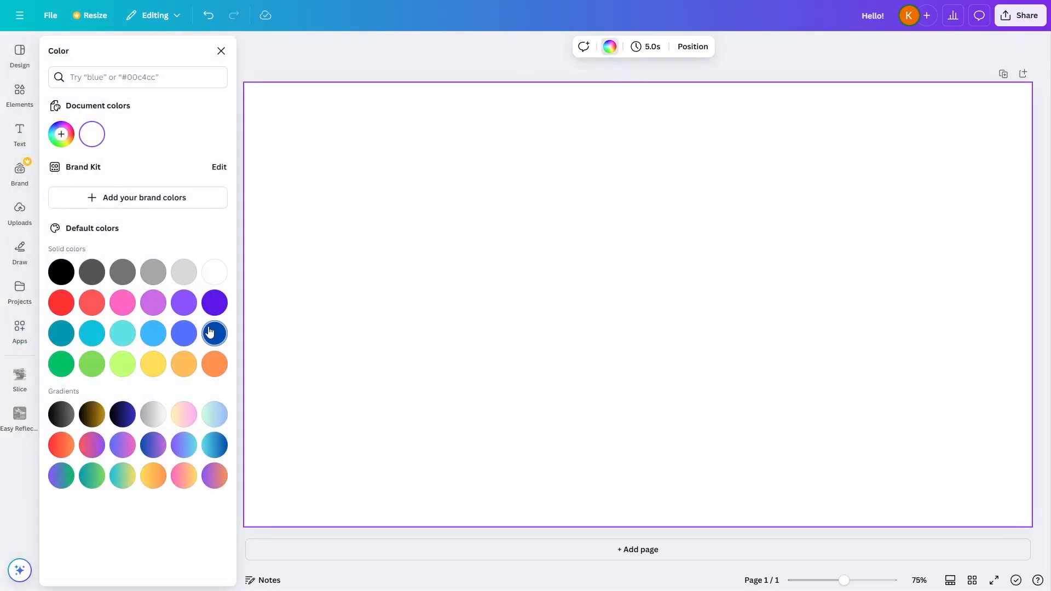
pyautogui.click(178, 305)
pyautogui.press('Escape')
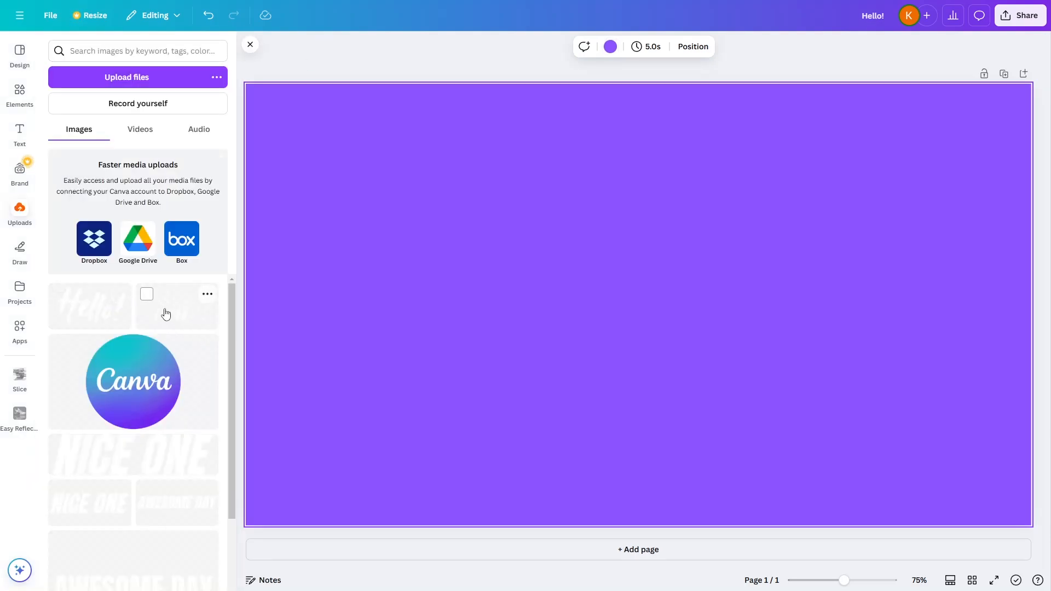
# Place the uploaded hollow Hello! image near the middle of the page
pyautogui.moveTo(165, 307); pyautogui.dragTo(599, 239)
pyautogui.moveTo(597, 321); pyautogui.dragTo(592, 329)
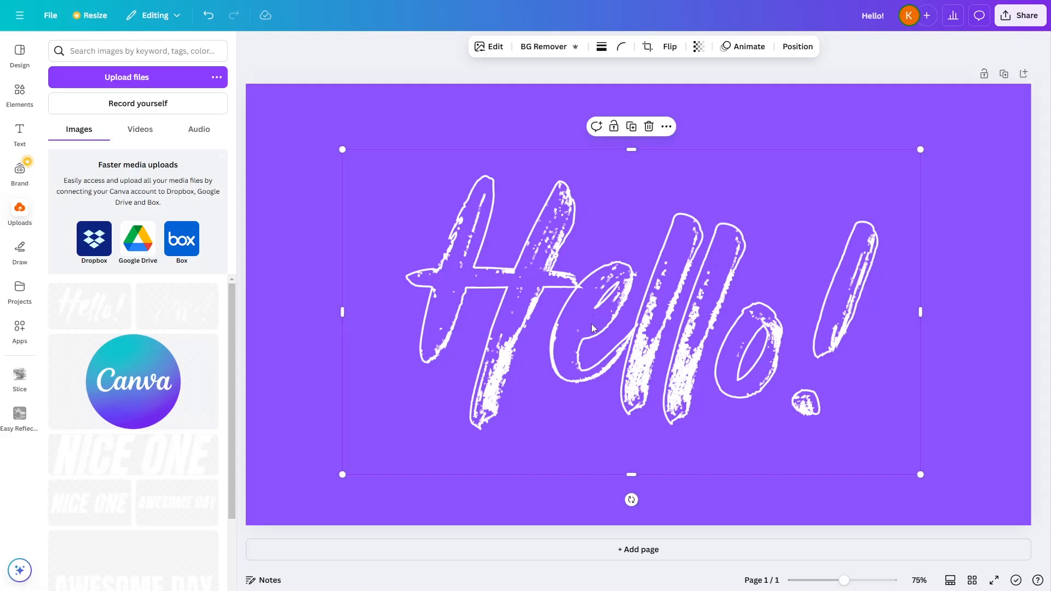
# Apply the Brush animation with the Curve style on enter to the hollow Hello! image and show its element timing
pyautogui.click(750, 48)
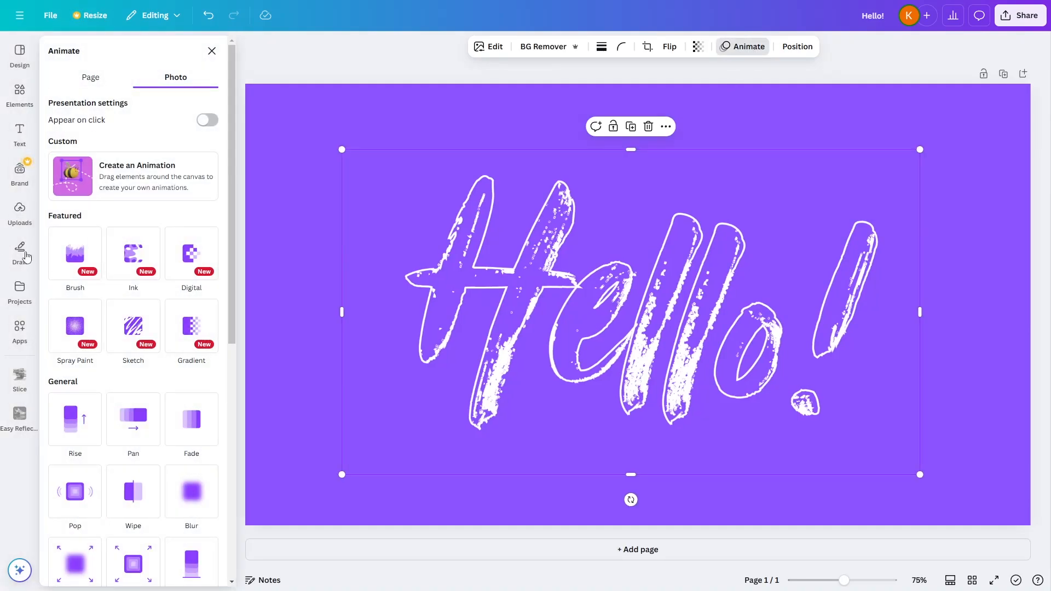
pyautogui.click(81, 259)
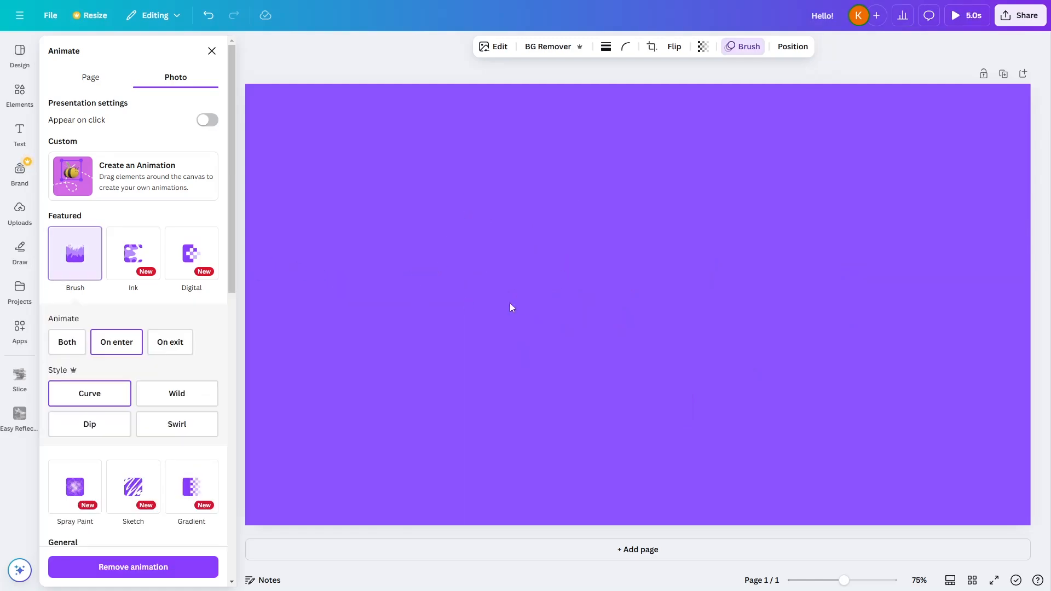
pyautogui.click(692, 296)
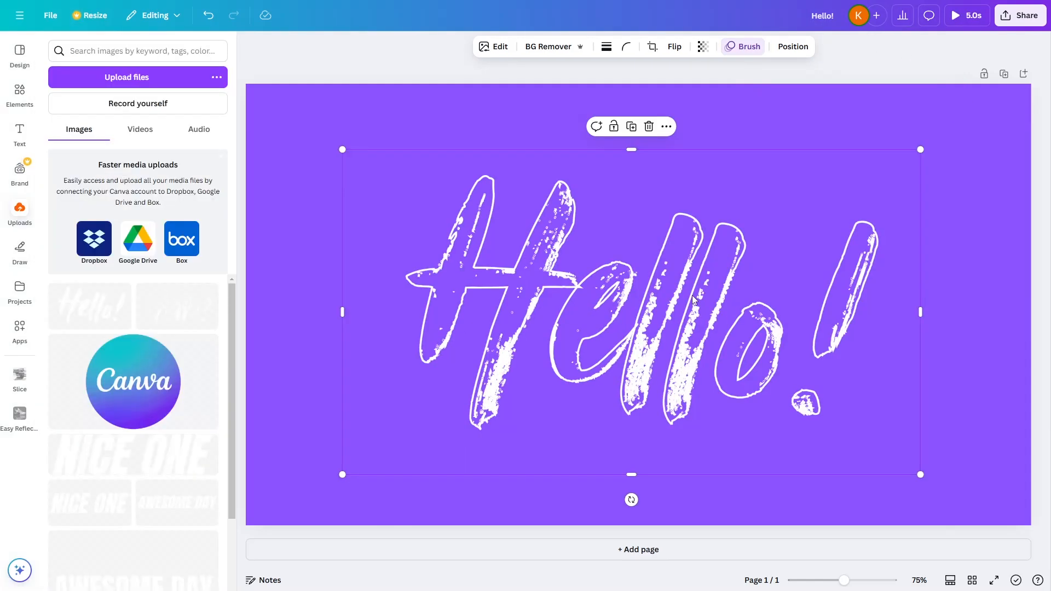
pyautogui.rightClick(692, 294)
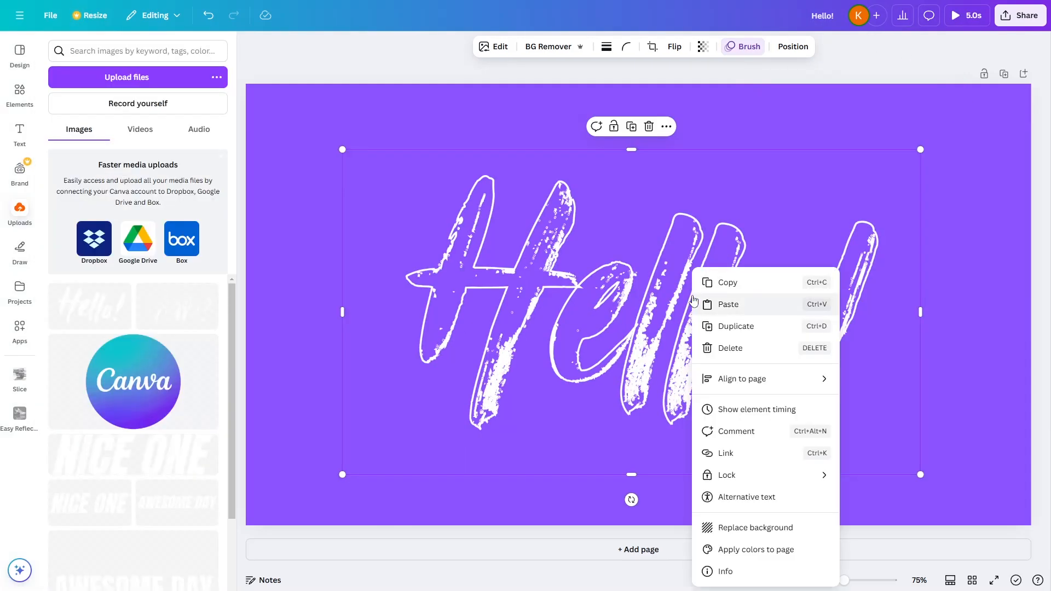
pyautogui.click(780, 408)
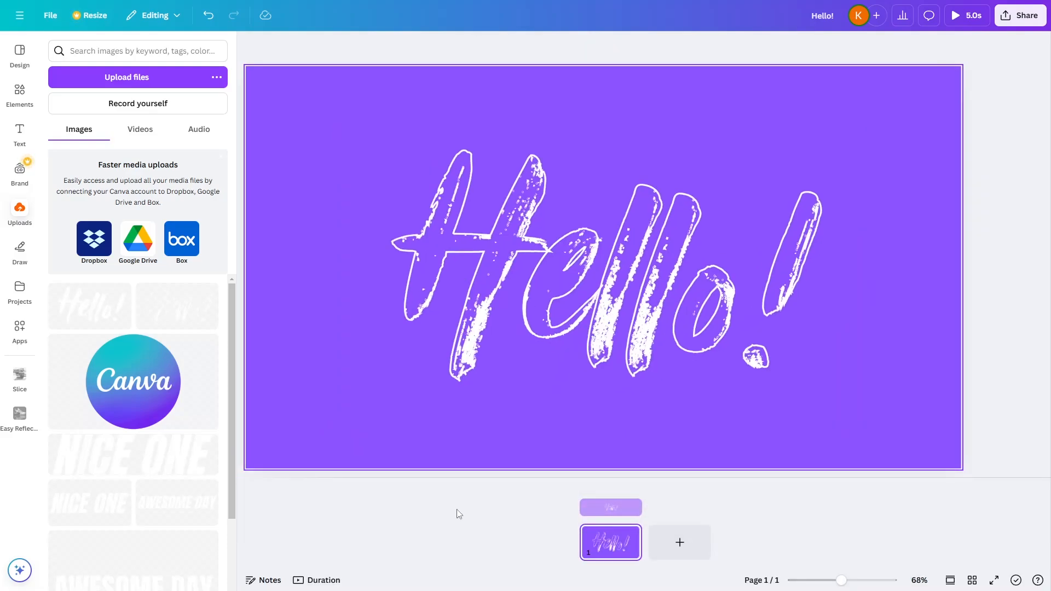
# Place the uploaded solid Hello! image on the page, then scale and align it exactly over the hollow version
pyautogui.moveTo(82, 305); pyautogui.dragTo(365, 174)
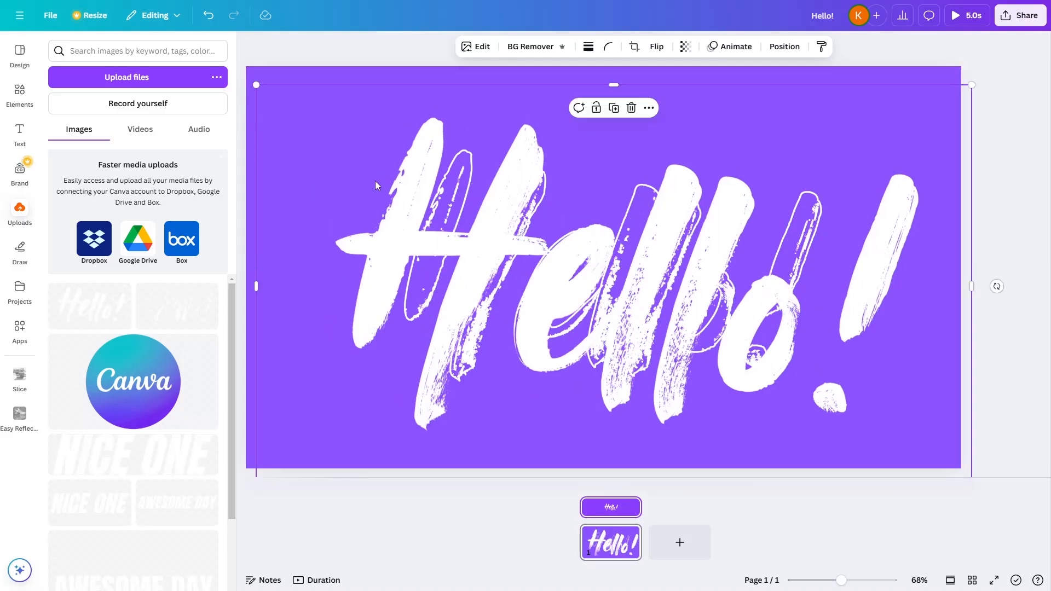
pyautogui.moveTo(257, 86); pyautogui.dragTo(363, 126)
pyautogui.moveTo(477, 254); pyautogui.dragTo(435, 249)
pyautogui.moveTo(873, 430); pyautogui.dragTo(853, 426)
pyautogui.moveTo(701, 332); pyautogui.dragTo(706, 340)
pyautogui.moveTo(864, 422); pyautogui.dragTo(860, 422)
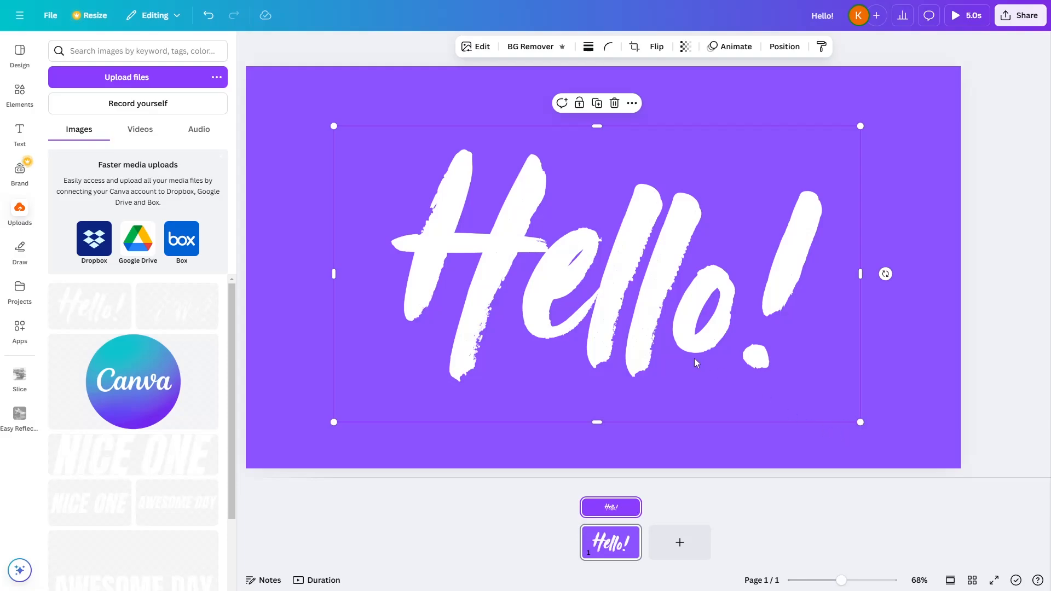
pyautogui.moveTo(334, 127); pyautogui.dragTo(337, 128)
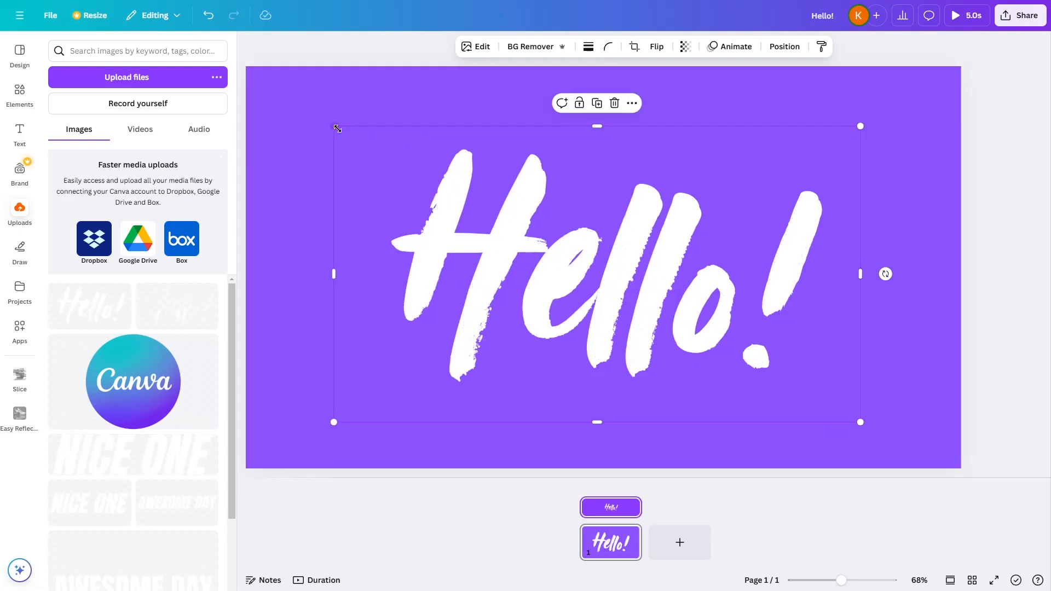
# Apply the Brush animation to the solid Hello! image and delay its start on the timeline by about 1.7 seconds
pyautogui.click(736, 47)
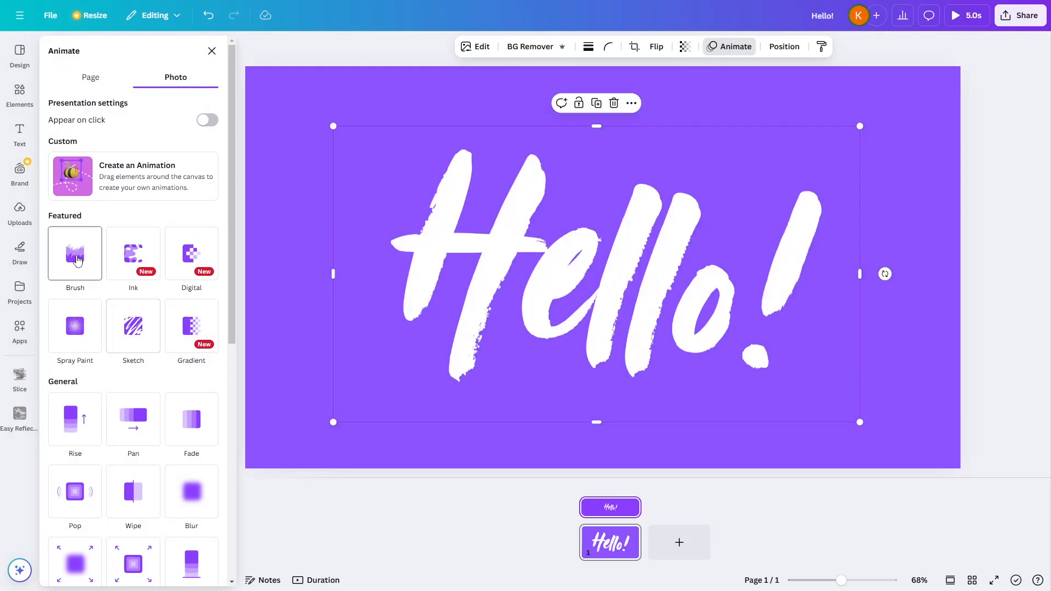
pyautogui.click(78, 261)
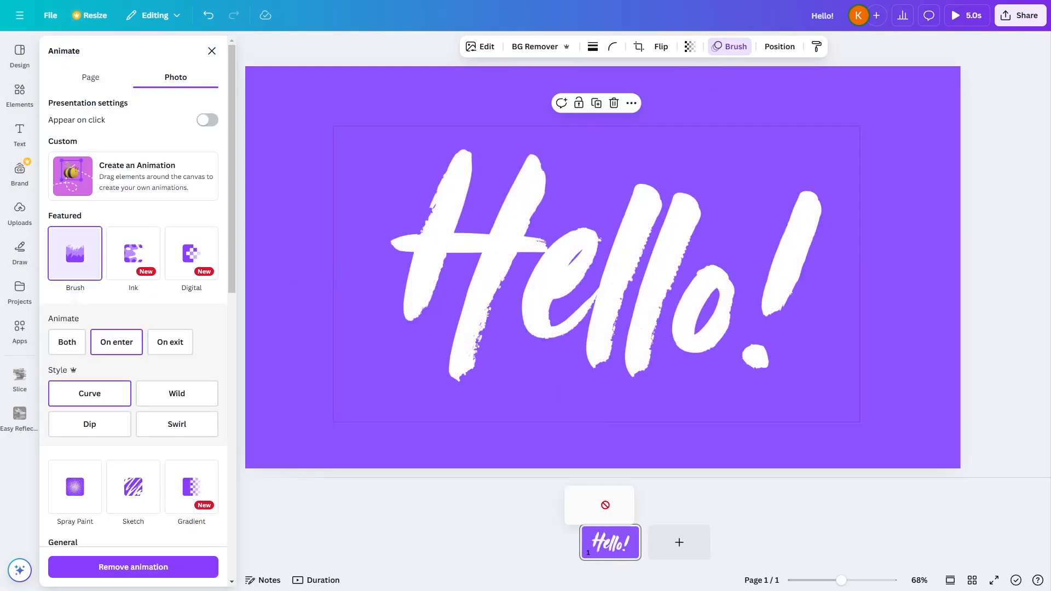
pyautogui.moveTo(584, 507); pyautogui.dragTo(602, 507)
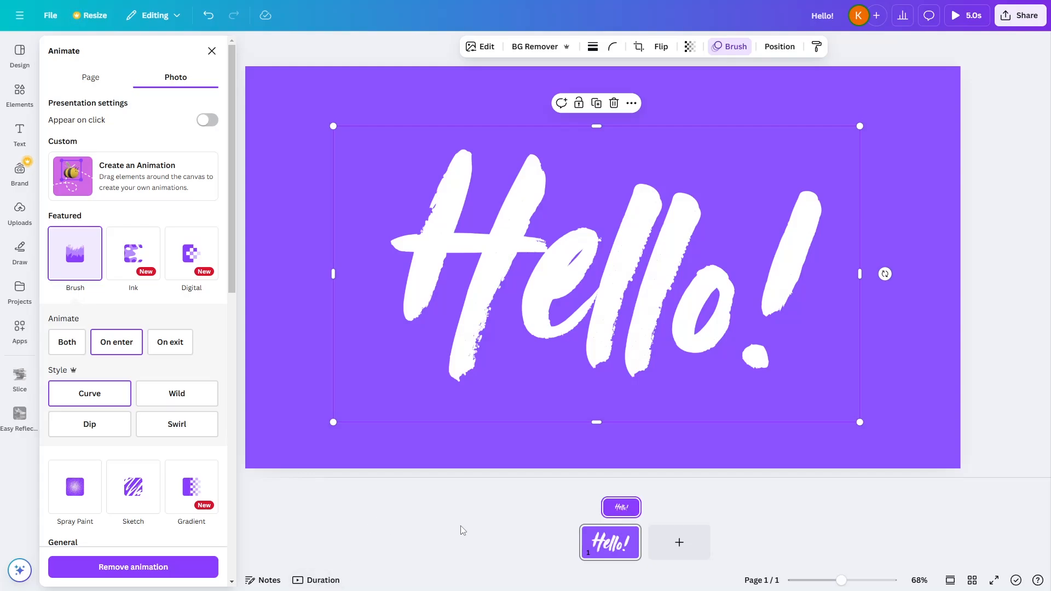
# Extend the page and the solid image's timing to 7.5 s in the duration view and preview the animation
pyautogui.click(333, 578)
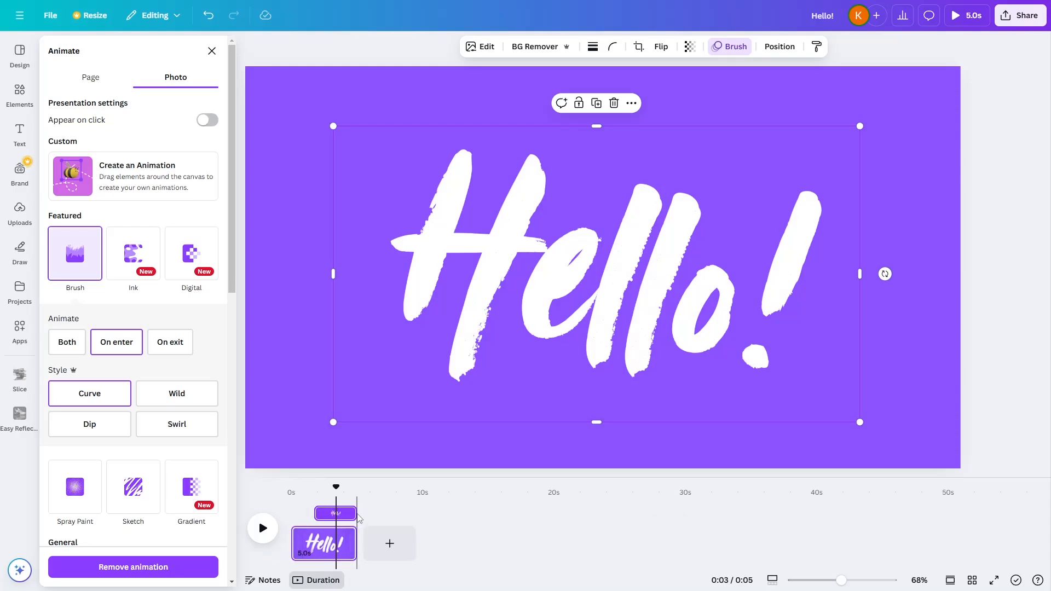
pyautogui.moveTo(351, 513); pyautogui.dragTo(389, 545)
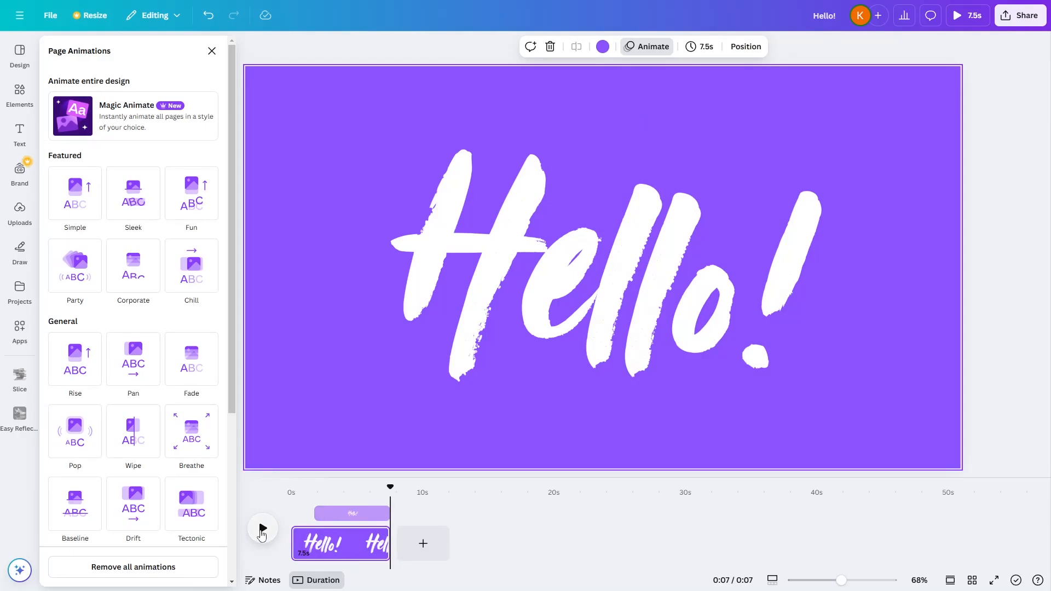
pyautogui.click(263, 528)
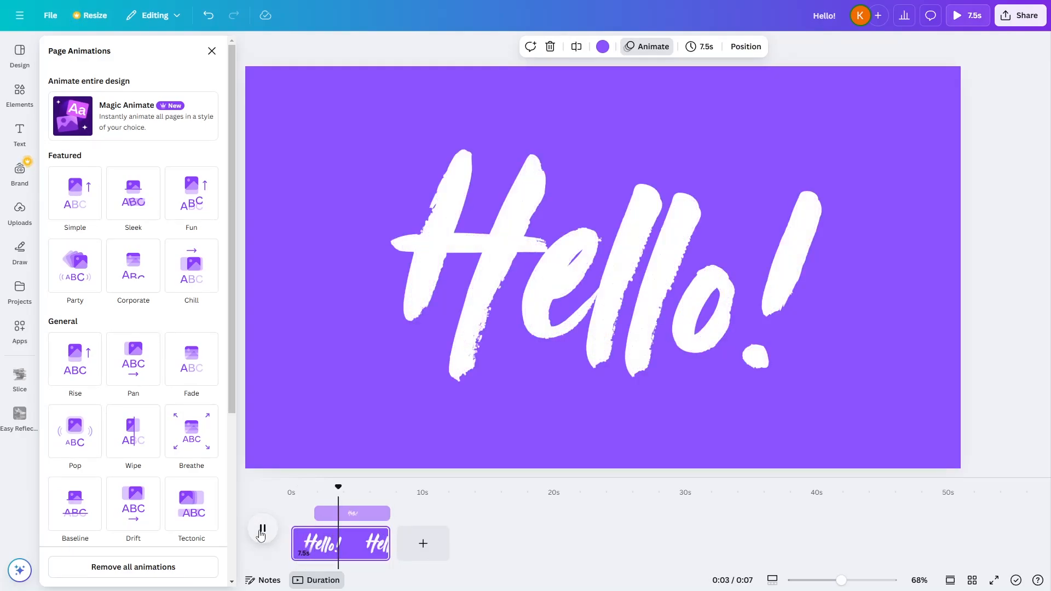
pyautogui.click(261, 529)
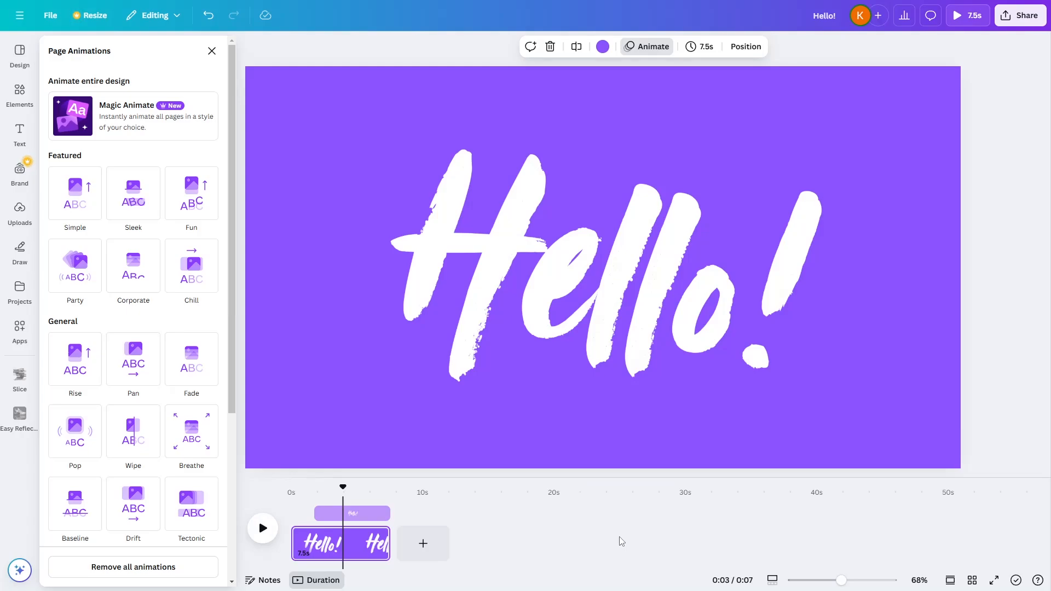
pyautogui.click(275, 530)
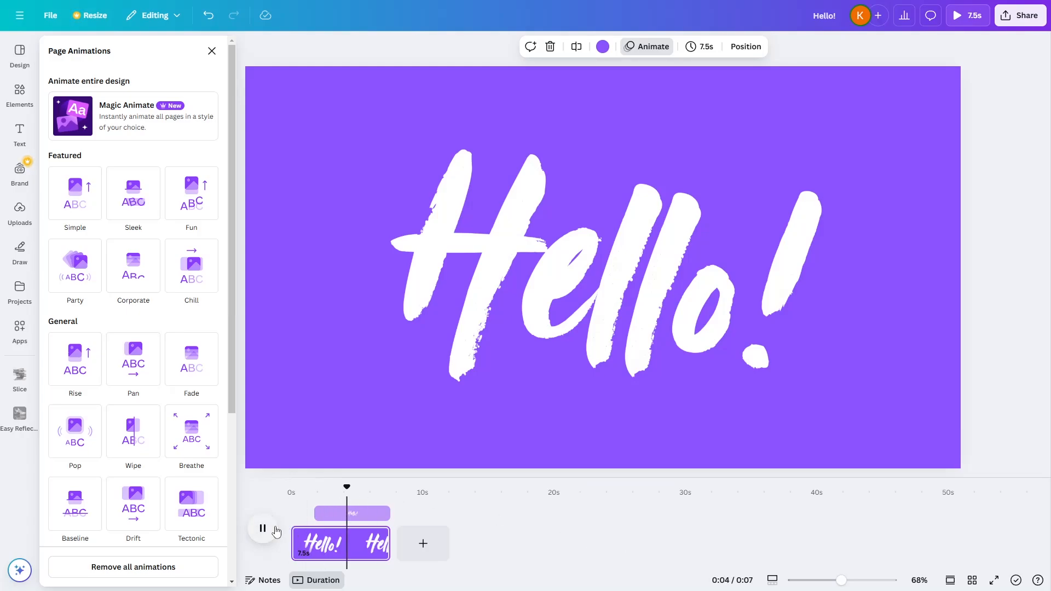